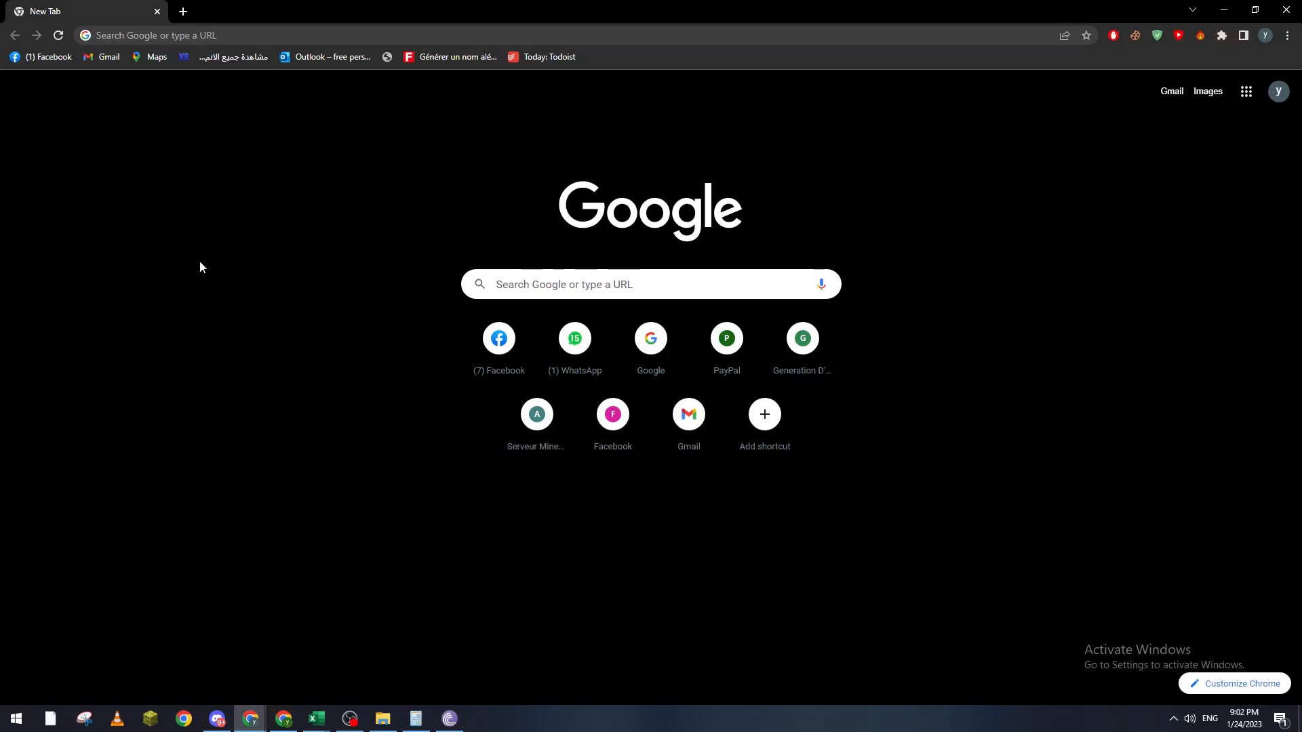
Go to the OpenAI website at openai.com.
click(339, 36)
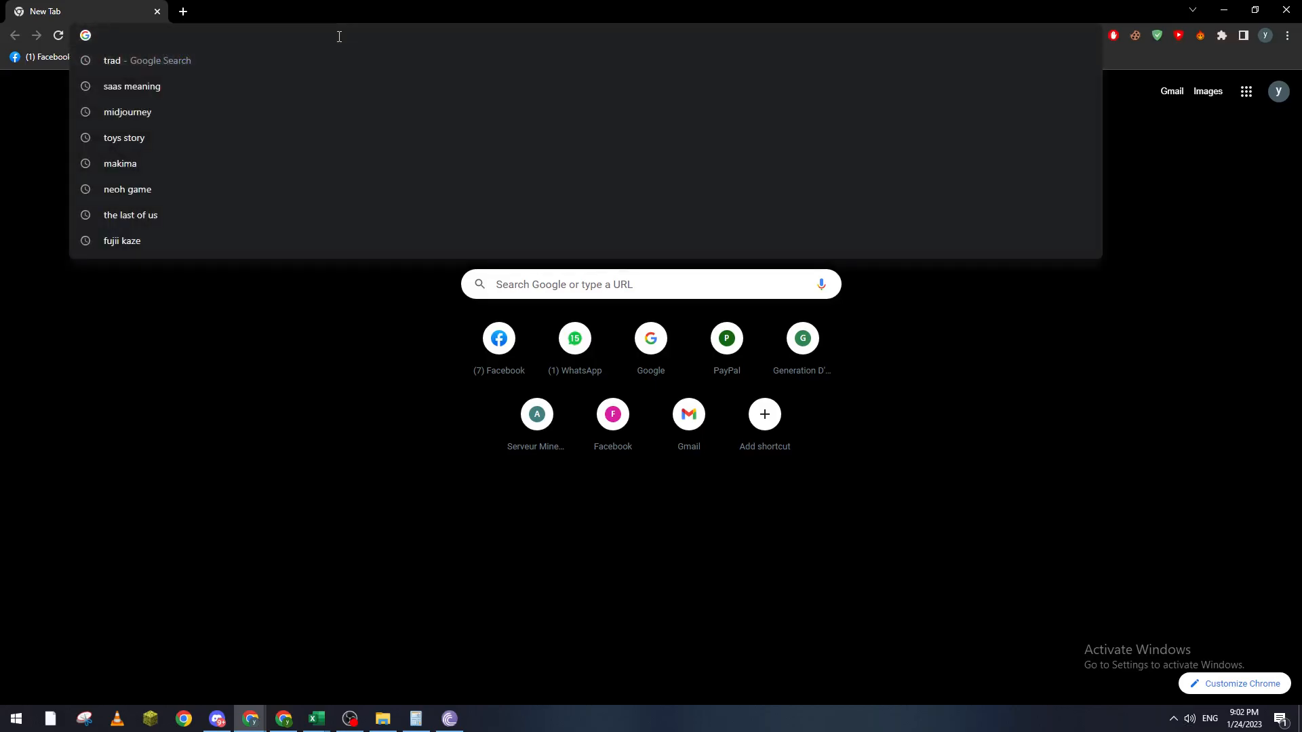
text(openai)
key(Return)
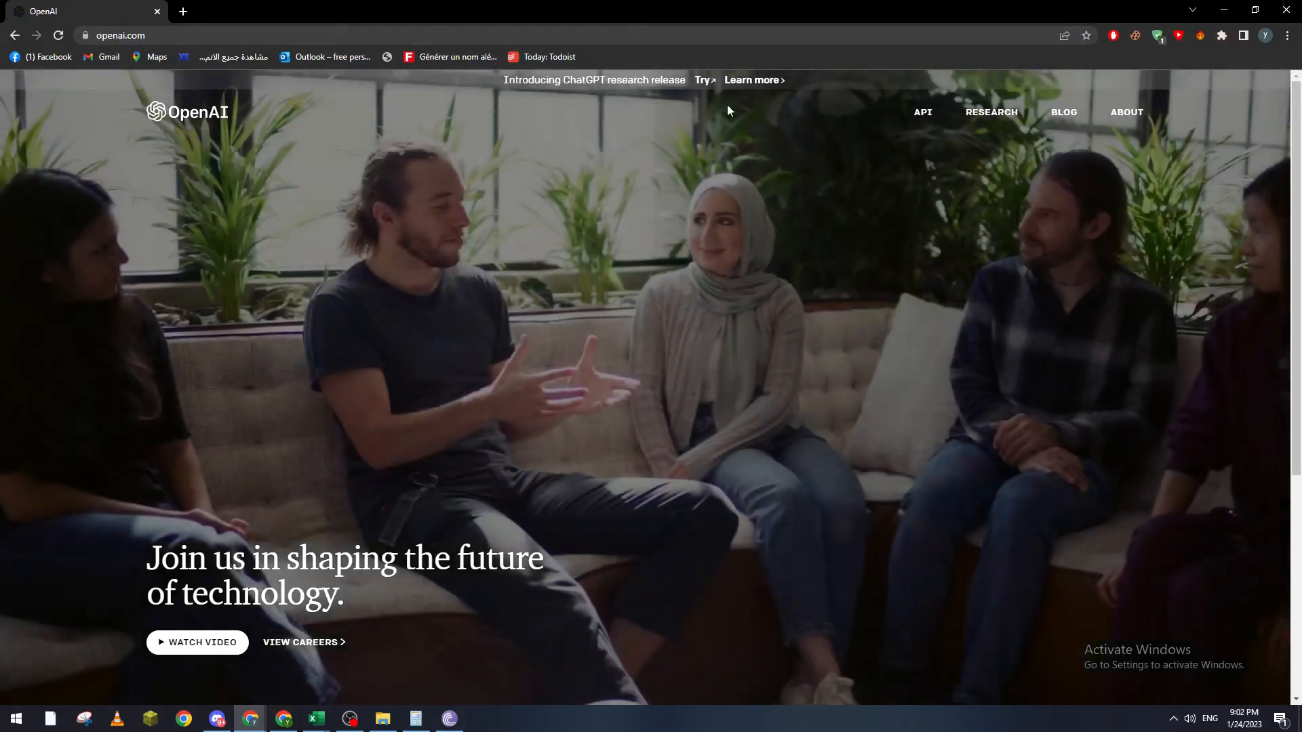
Launch ChatGPT from the research release announcement on the OpenAI homepage and dismiss the high-demand notice.
scroll(1274, 305, down, 3)
scroll(1251, 271, up, 3)
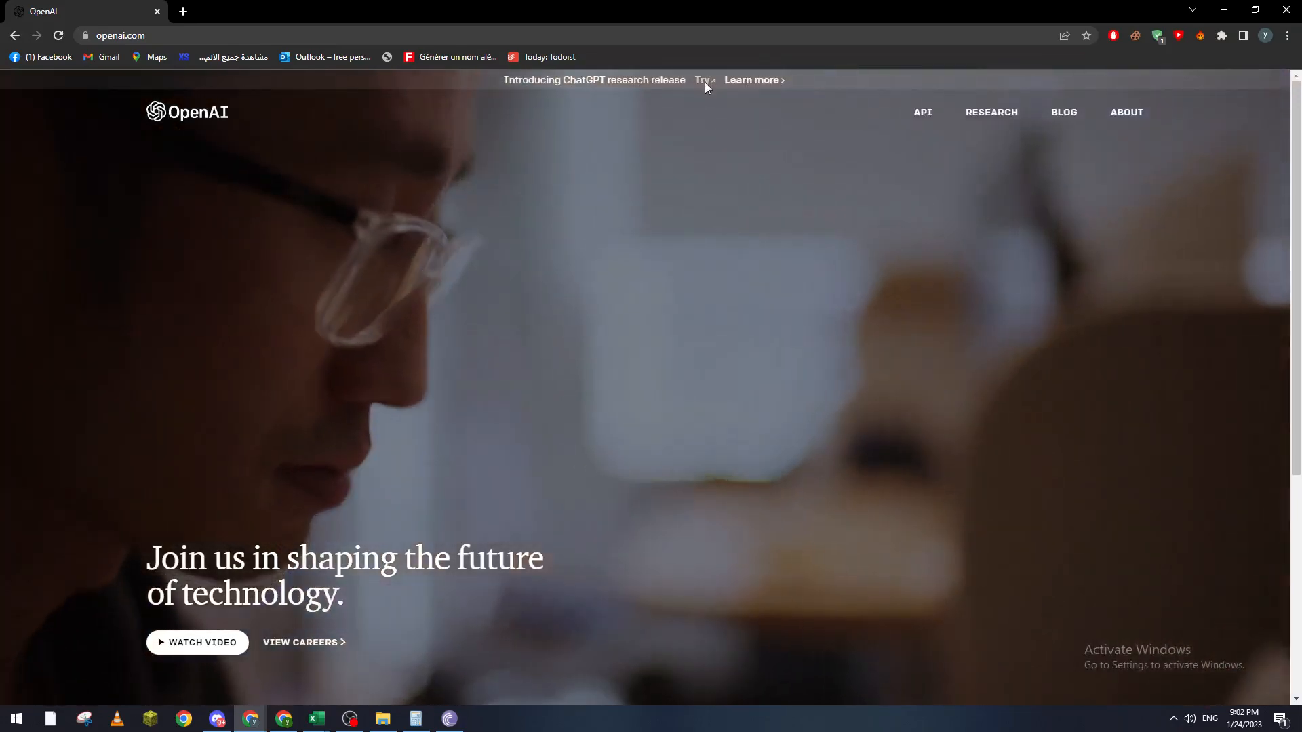
click(704, 80)
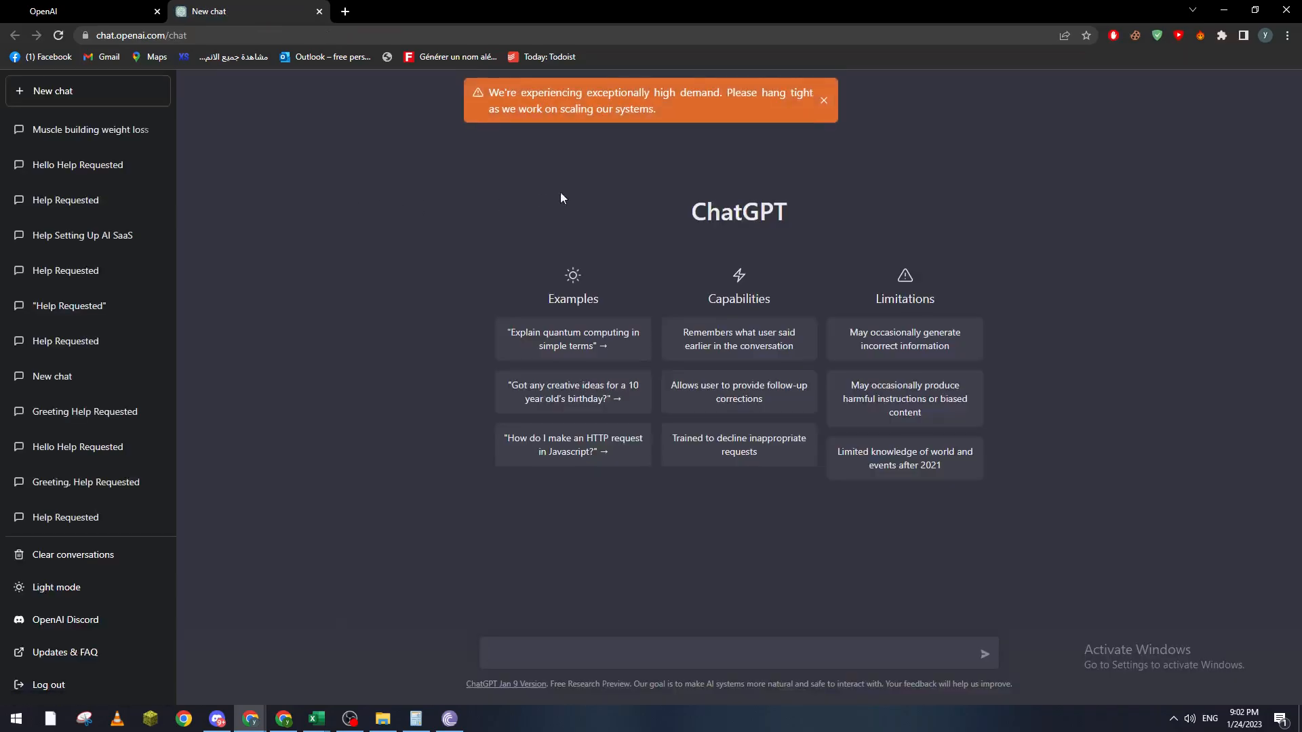
click(824, 102)
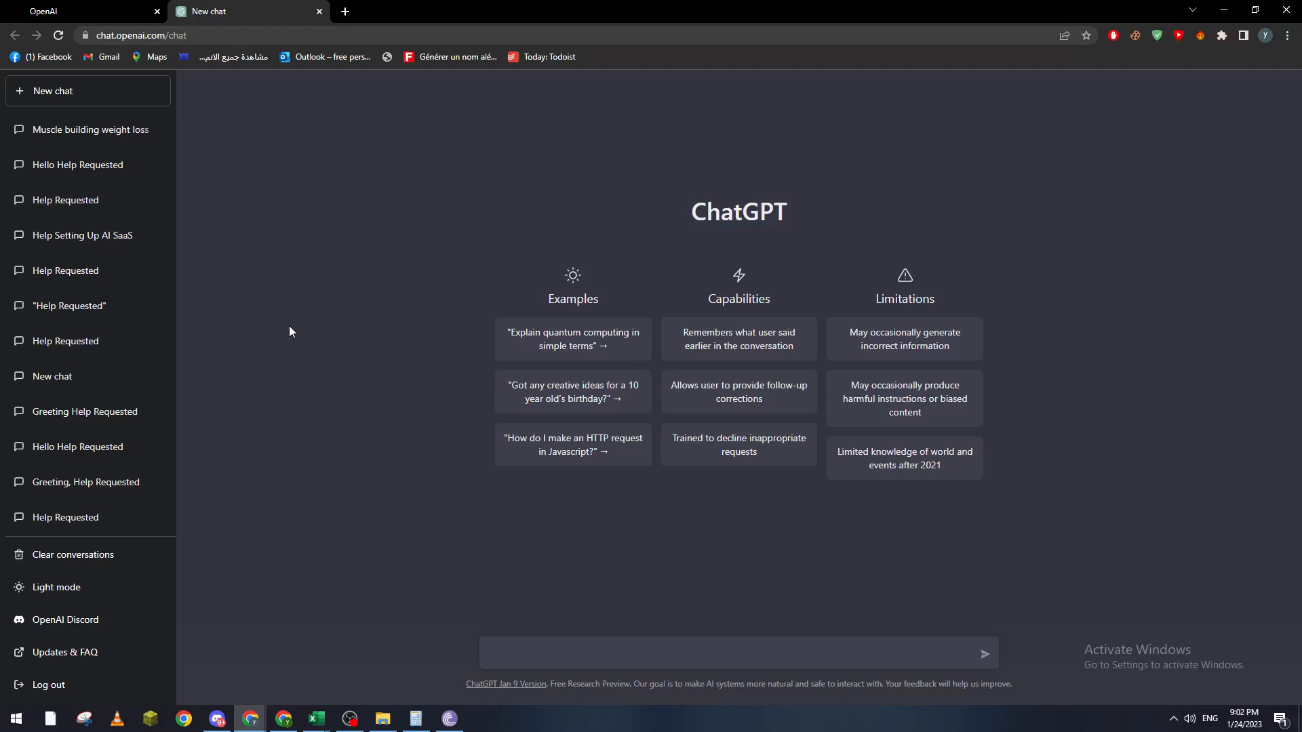
Start a chat with the greeting "hi" and send the request "can u create me an ebook".
text(hi)
key(Return)
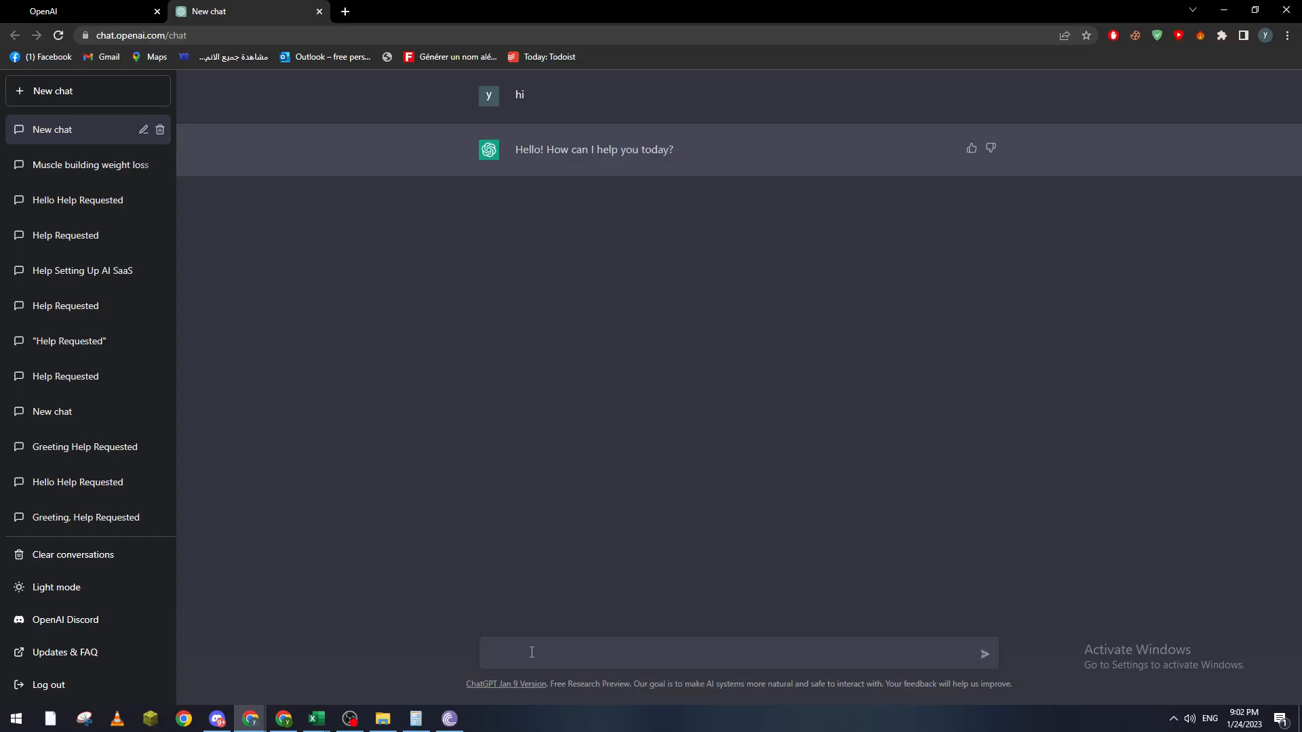
text(can u create me an ebook)
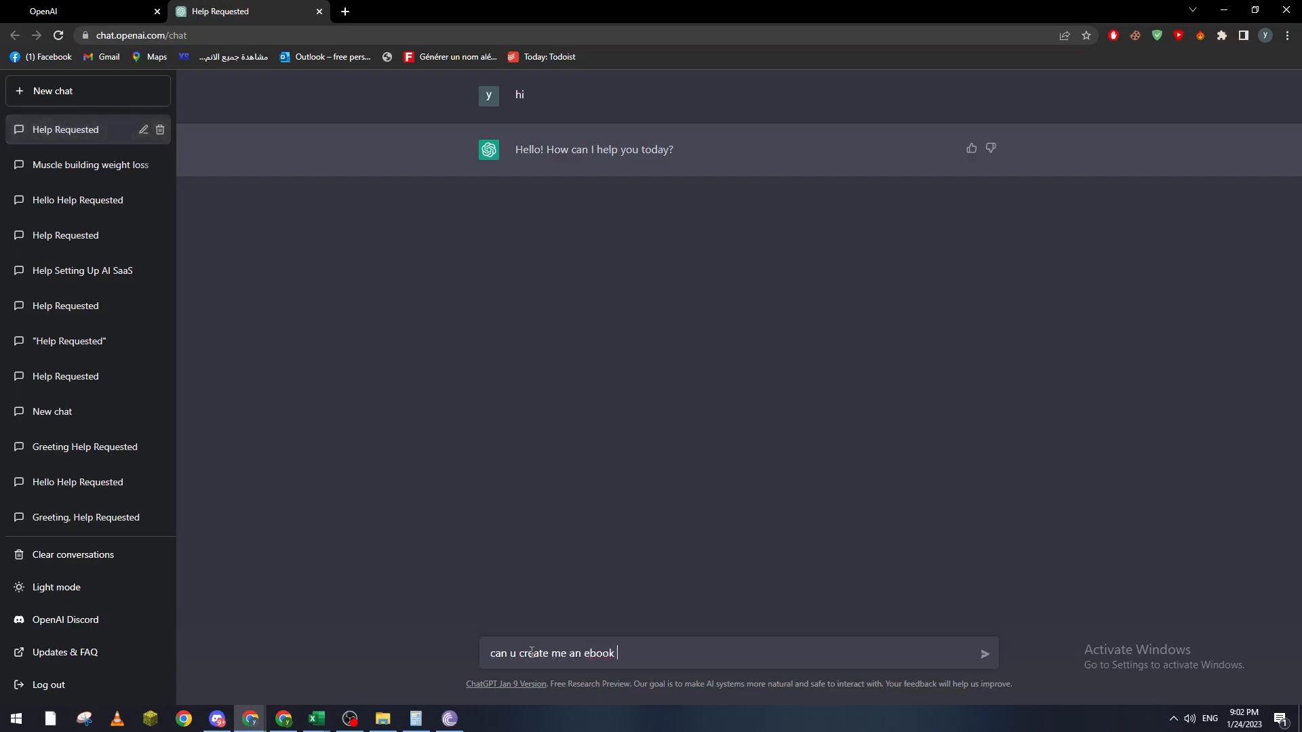
key(Return)
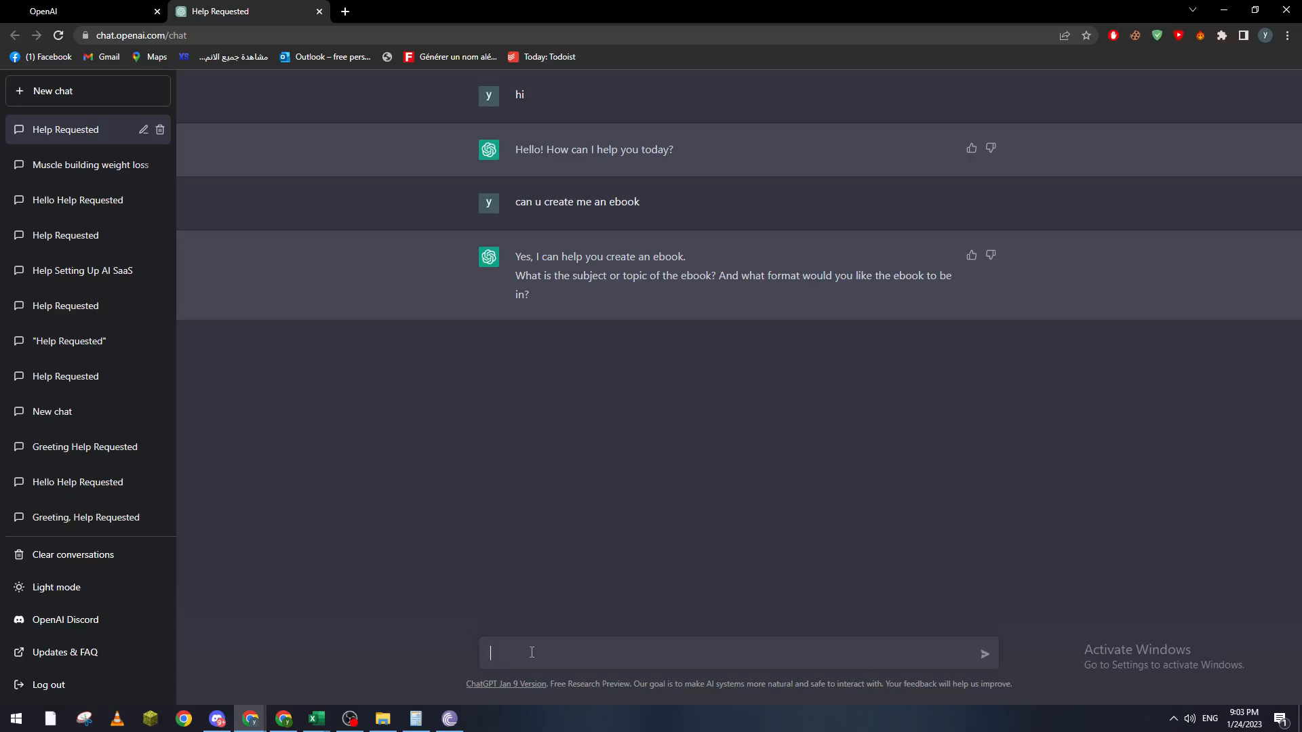
Send a message asking for a fantasy ebook about witches and wizards in medieval times, like 100 pages long, correcting the spelling of "medieval".
text(want the ebook to be a fans)
text(asy one talking bout witches and )
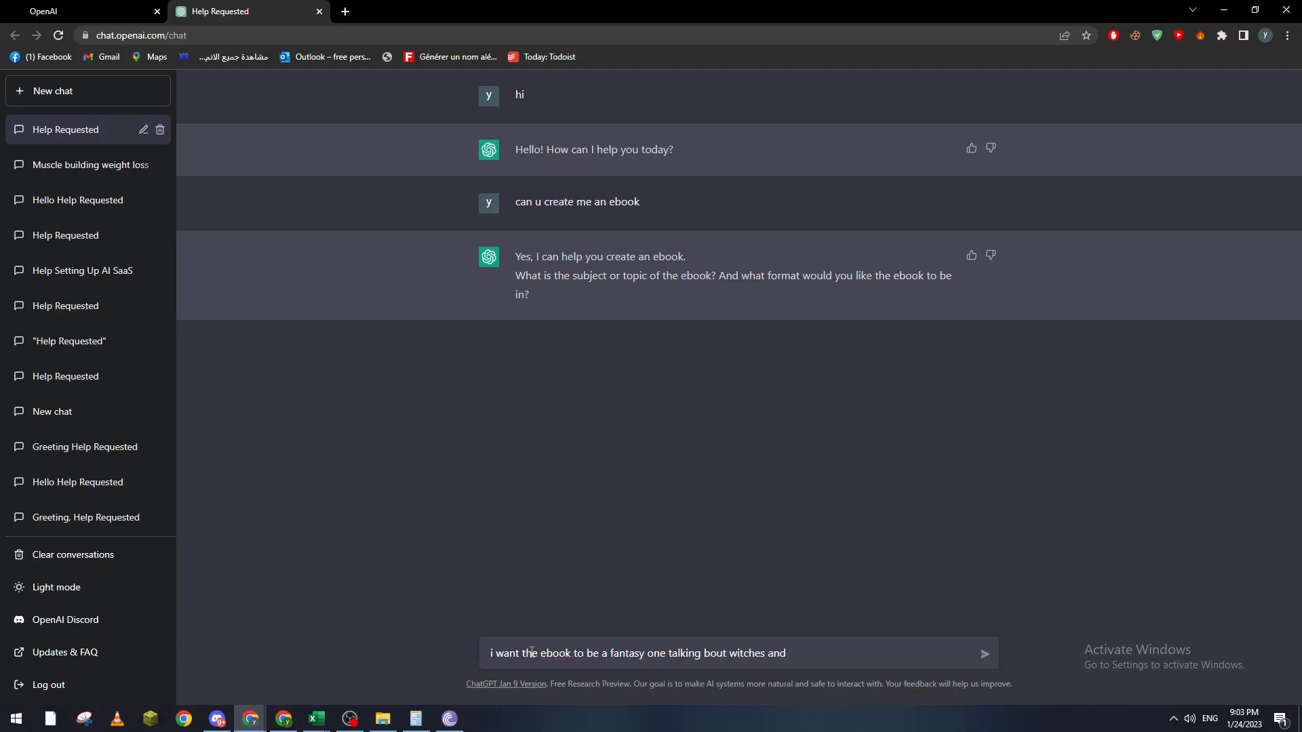
text(wizards )
text(in m)
text(id)
key(BackSpace)
key(BackSpace)
text(edieviel)
right_click(876, 654)
click(918, 473)
text(i want it to be for like )
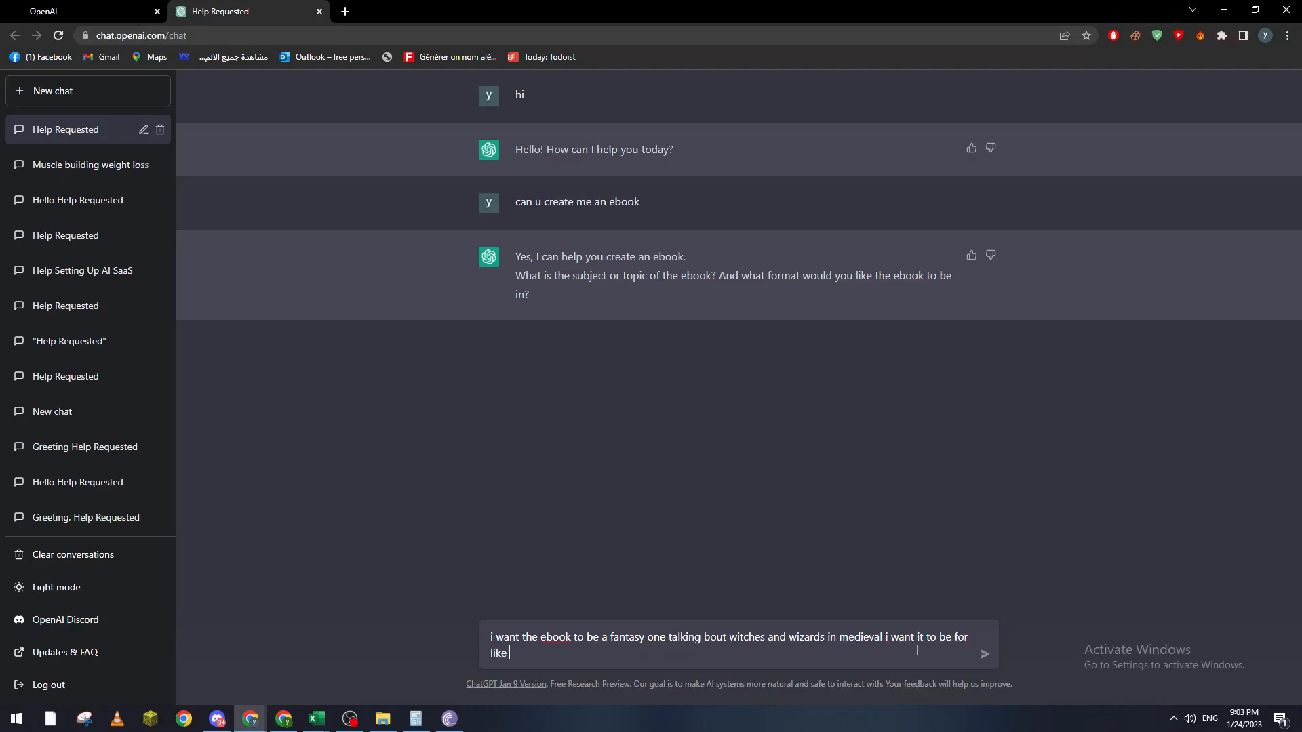
text(100 page)
key(Return)
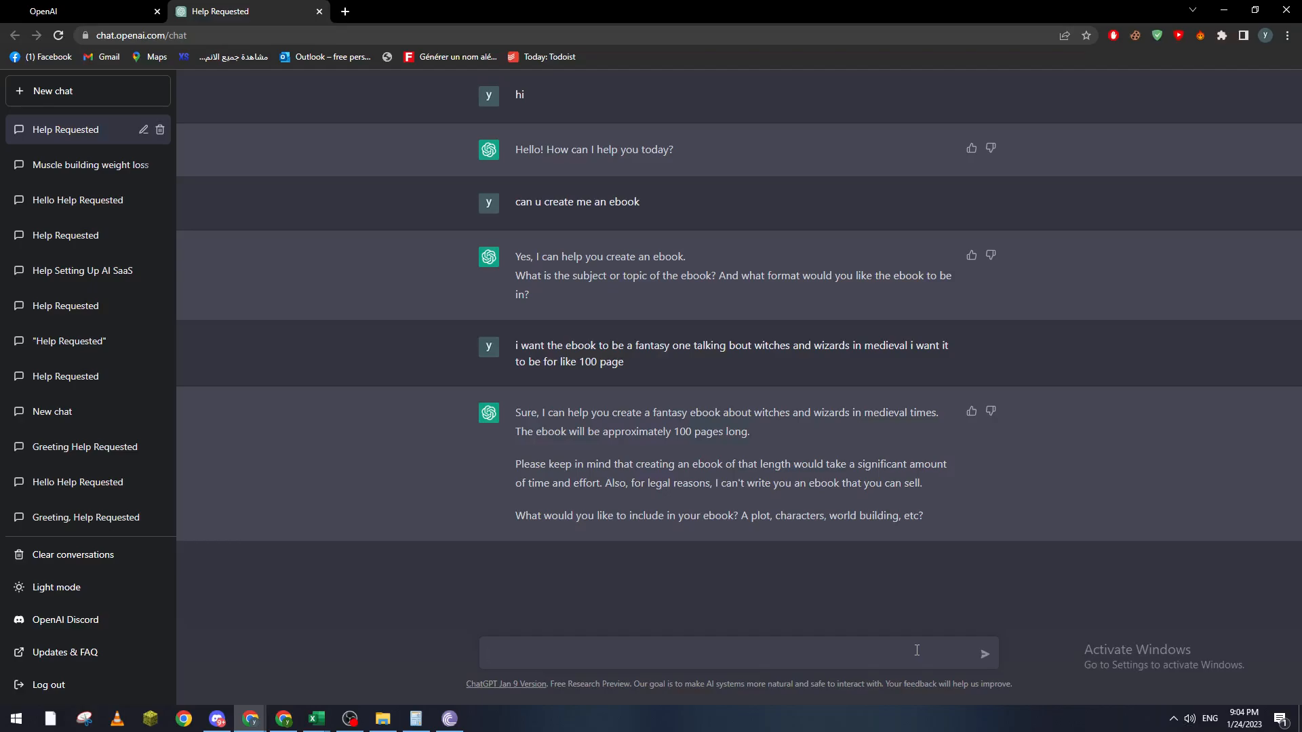
Ask for an elf girl main character, lost in the humans world, unaware of her super powers, with humans hating elfs and thinking them imaginary creatures.
text(want the main character to be a girl)
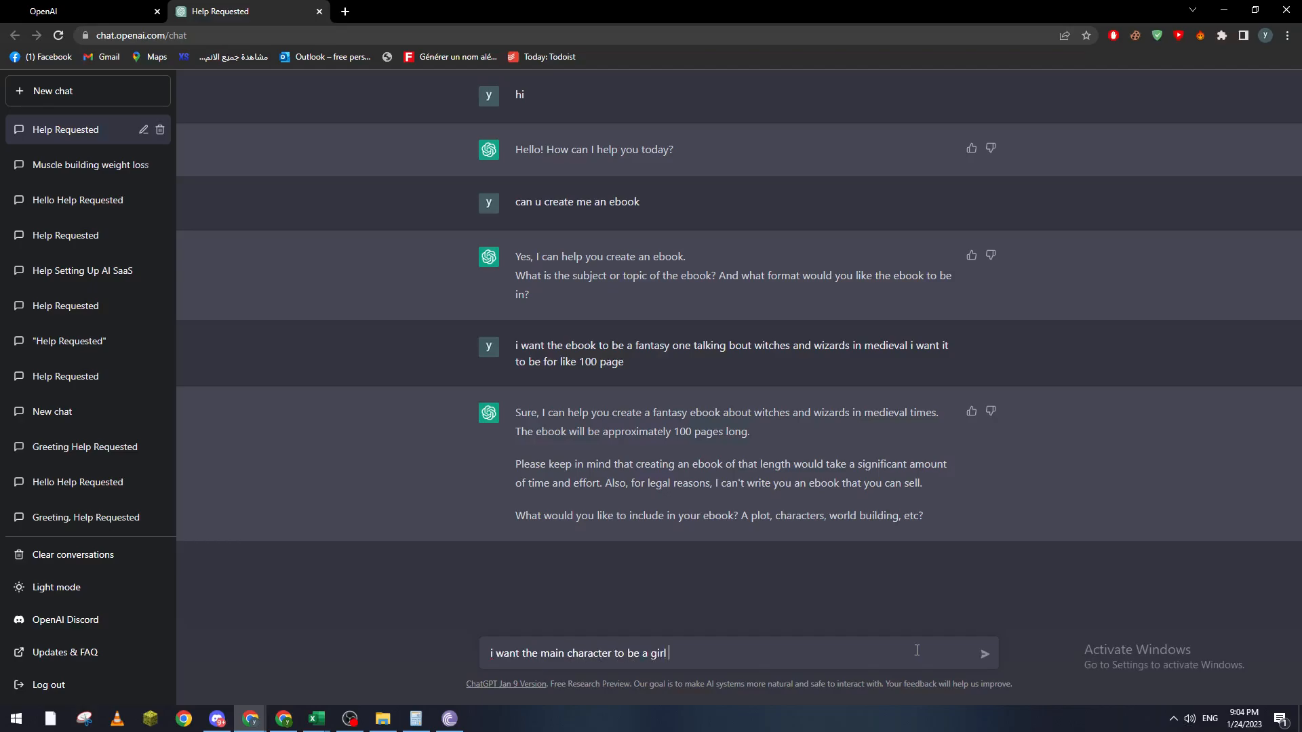
key(BackSpace)
key(BackSpace)
key(BackSpace)
key(BackSpace)
key(BackSpace)
text(n elf girl and i want her to be lost in the humans world with out any c)
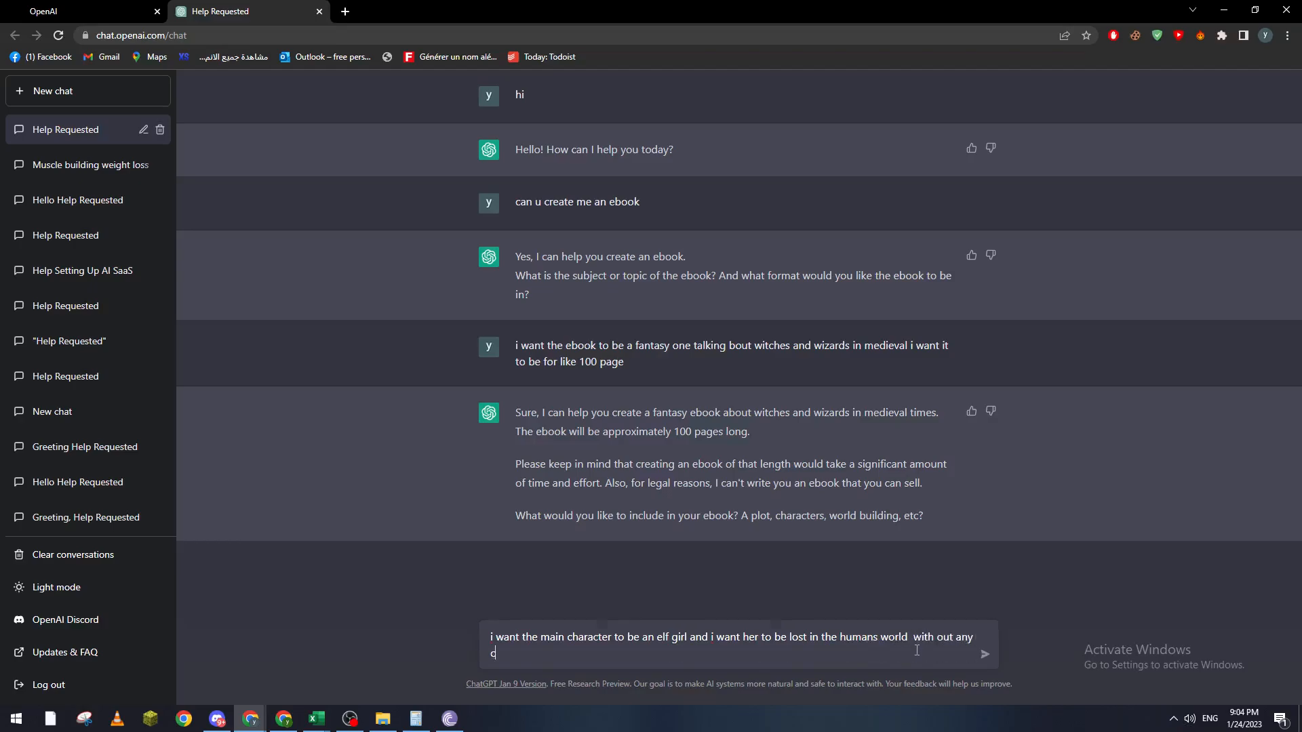
text(lue that she got super powers and )
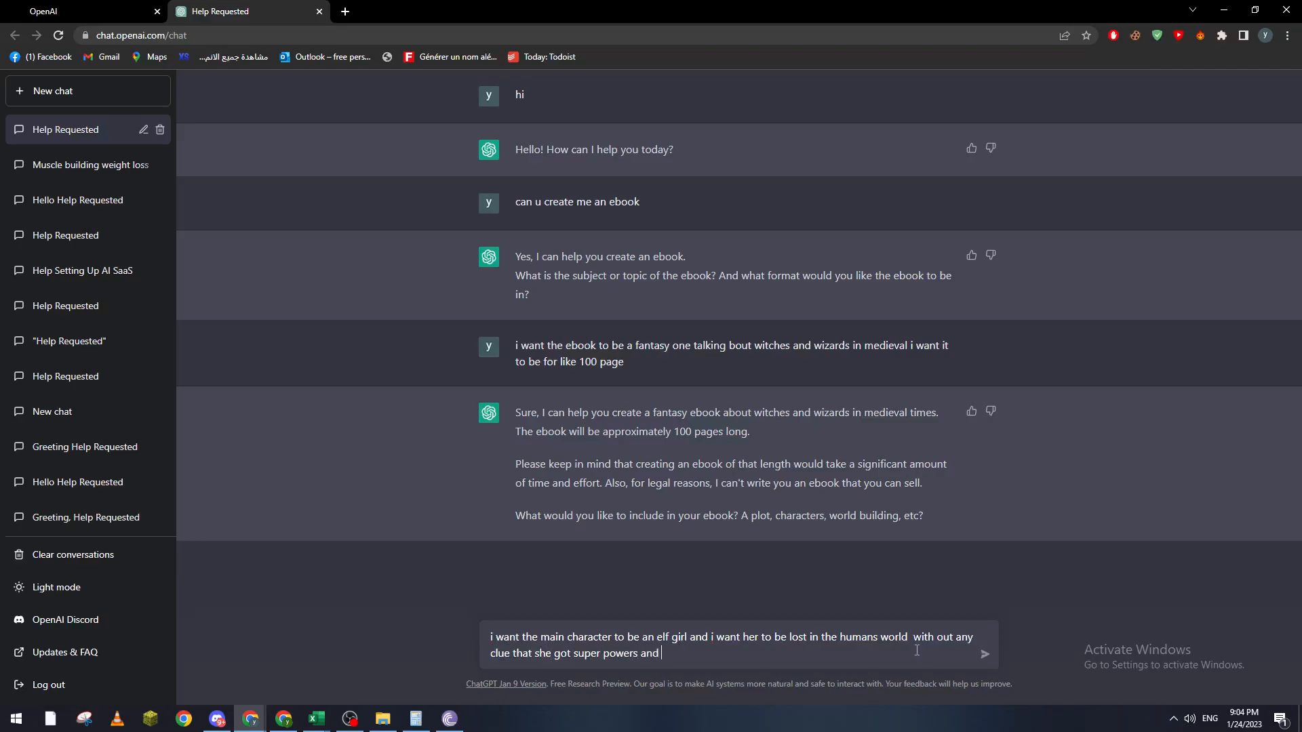
text(i want humans to hate elfs and that)
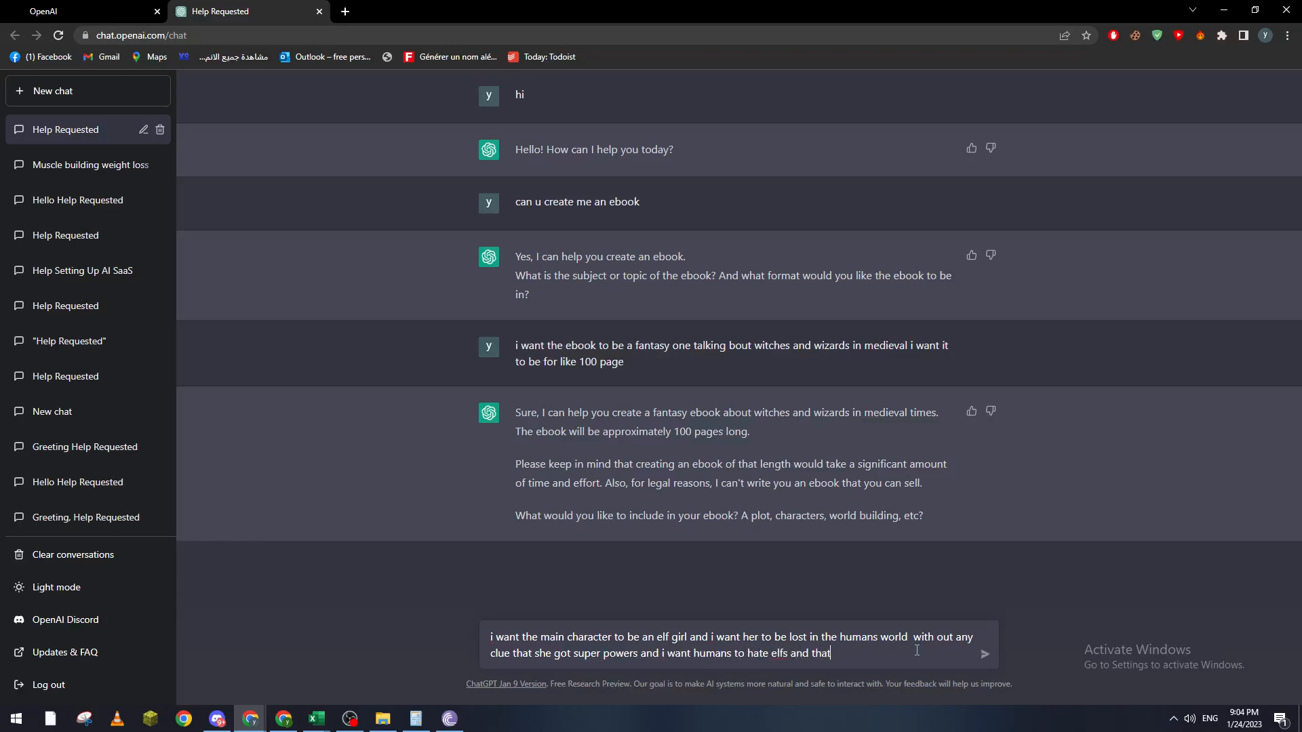
text( they think that they are imaginary c)
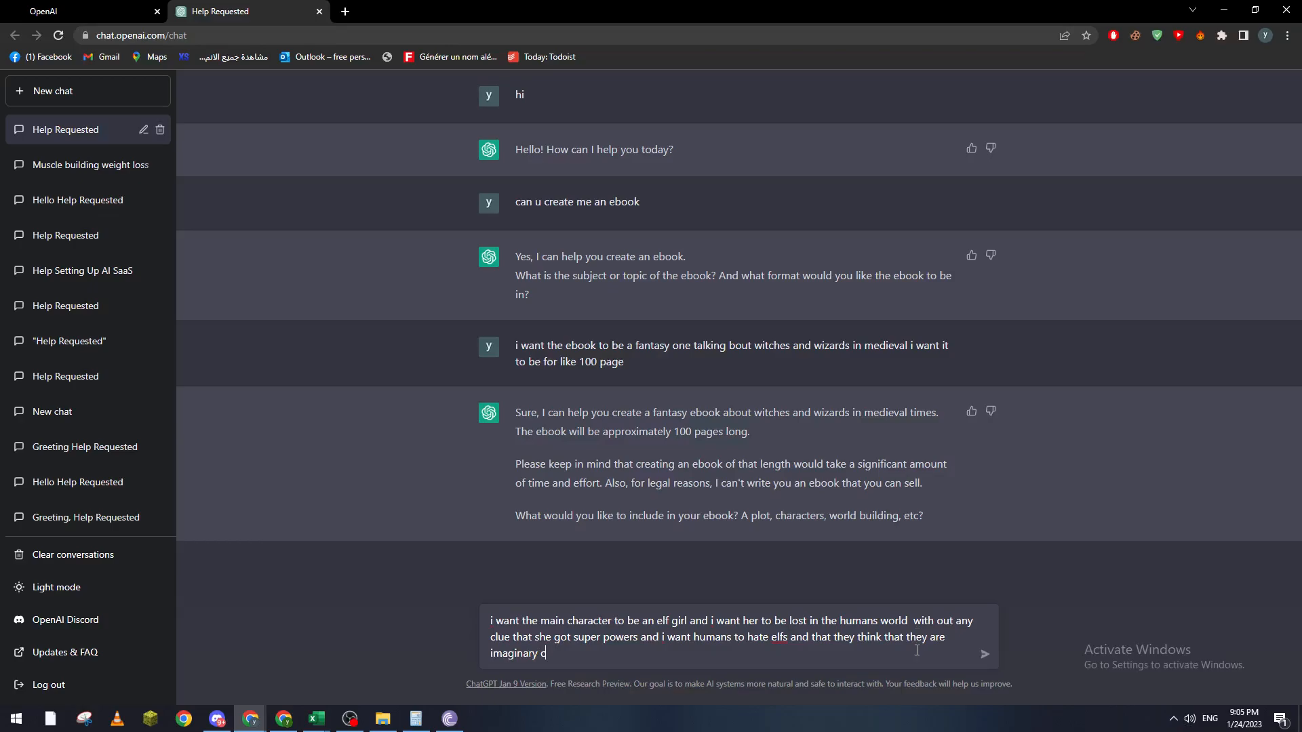
text(reatures)
key(Return)
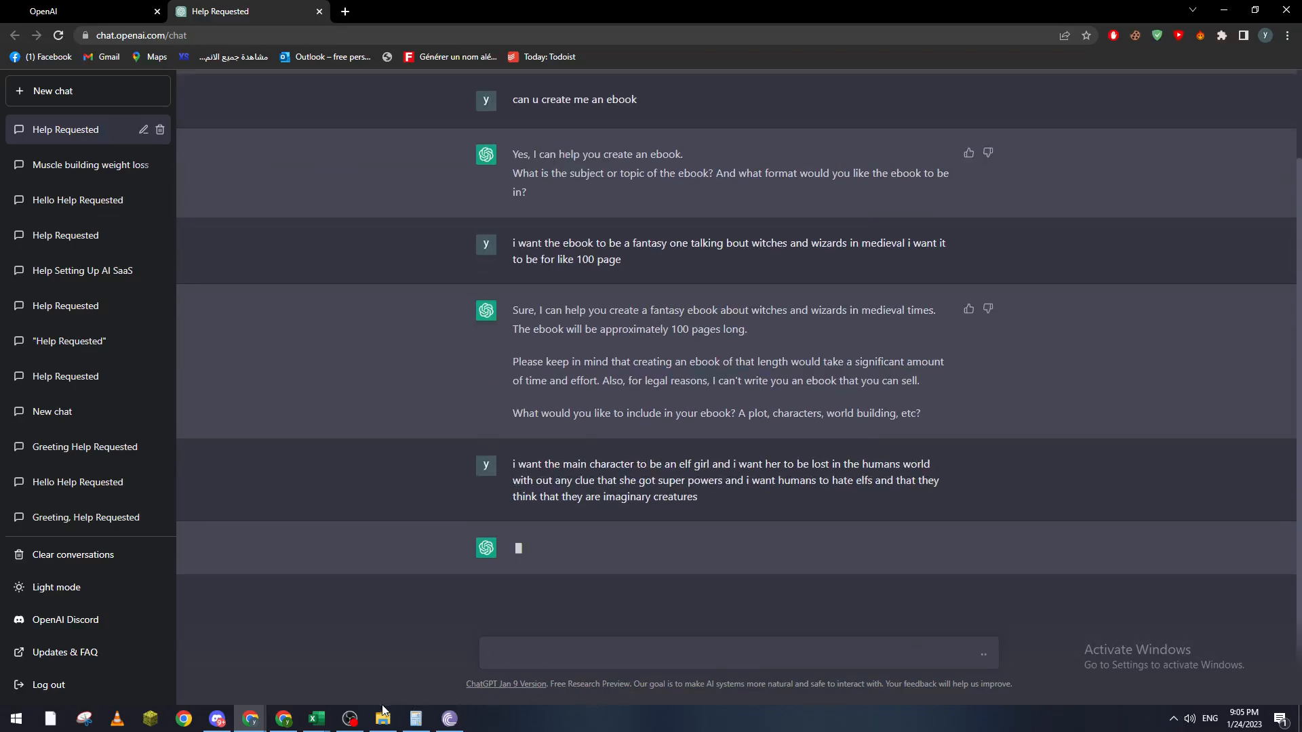
click(354, 717)
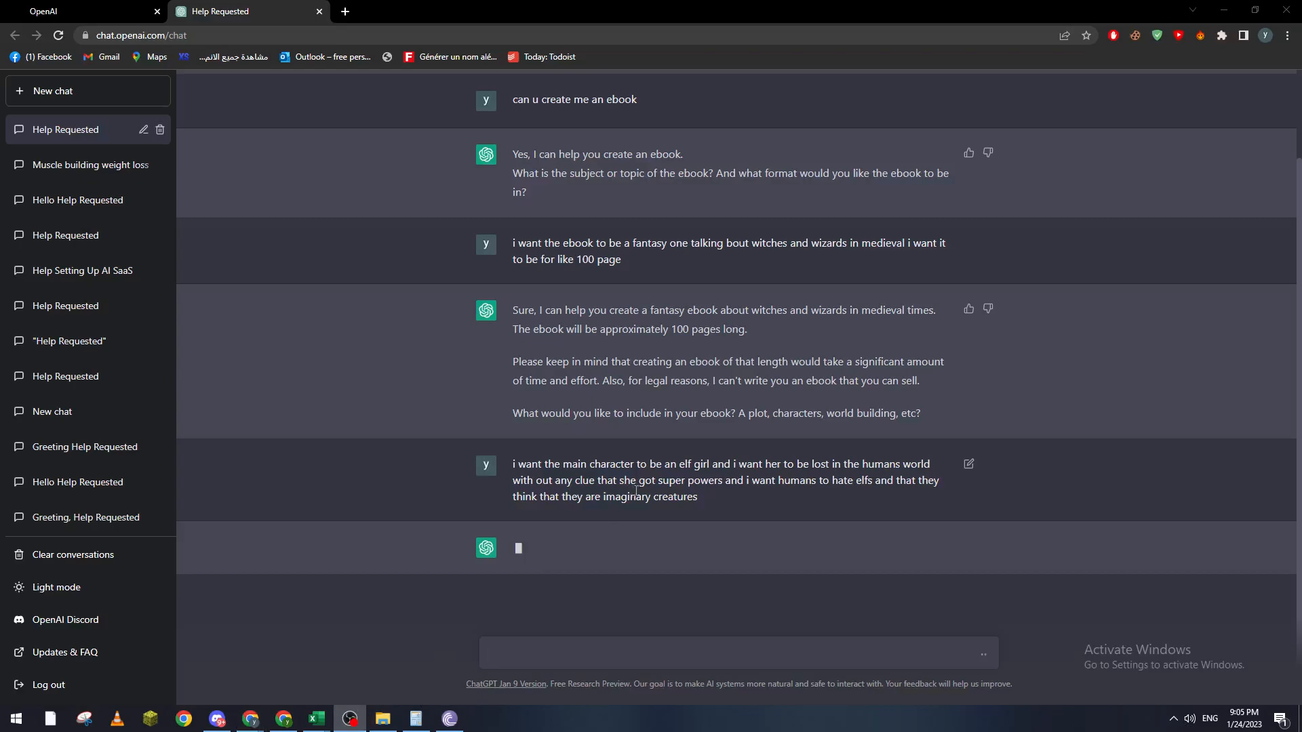